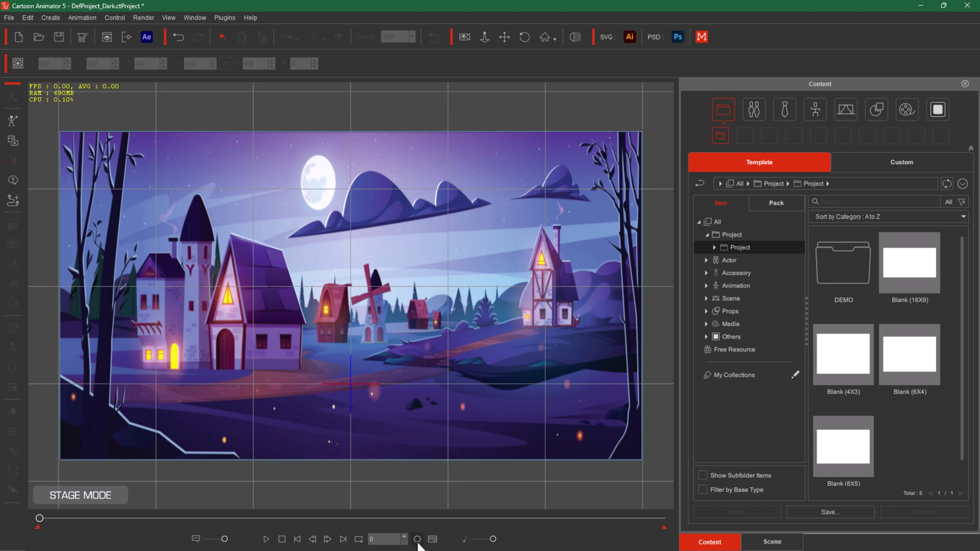
# Step: Turn off the active background image in the project settings
pyautogui.click(417, 540)
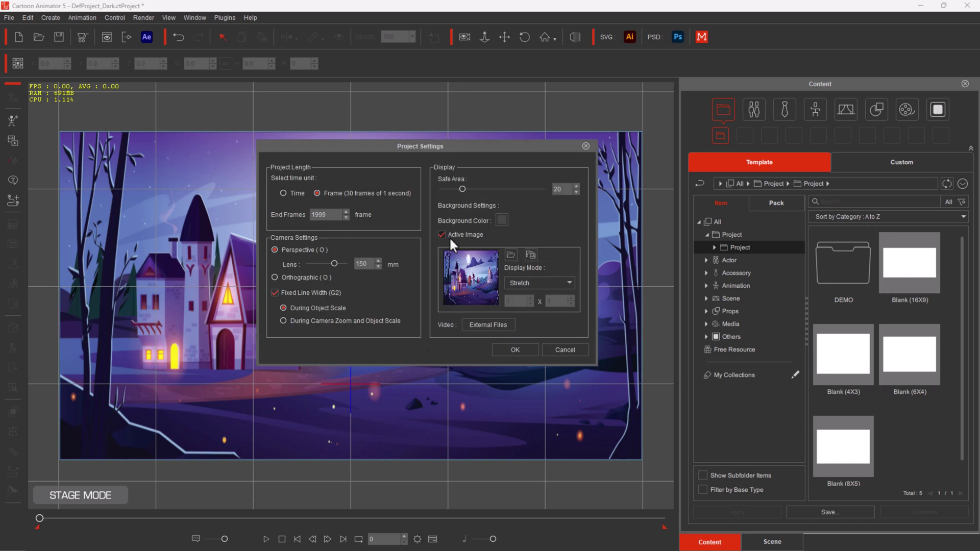
pyautogui.click(509, 352)
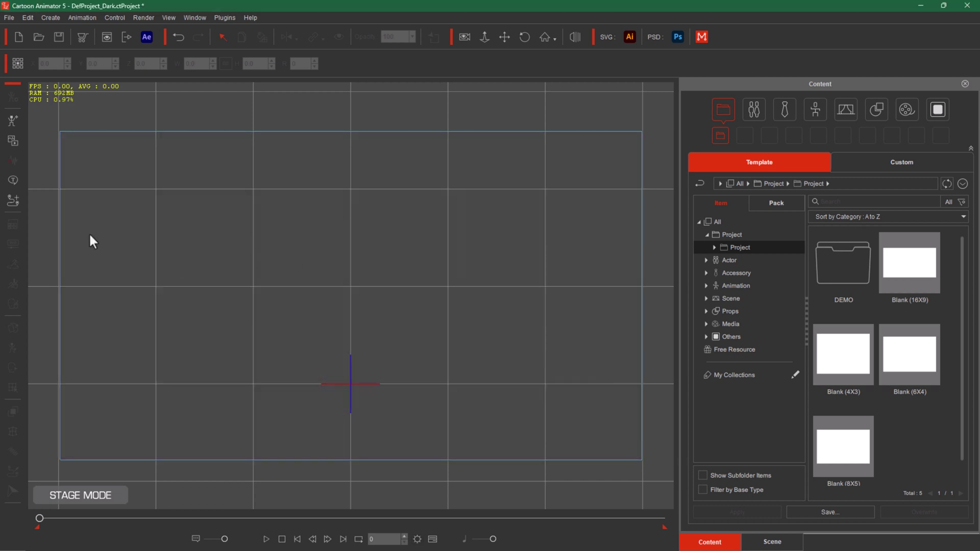
# Step: Import vecteezy_village-cartoon-background-illustration-morning-background_10840825 - Copy.jpg as an image layer
pyautogui.click(14, 140)
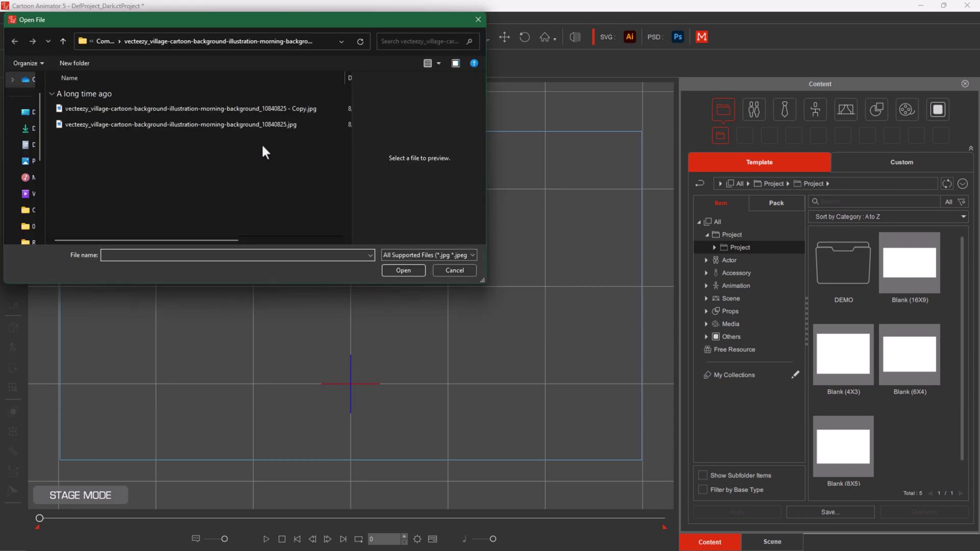
pyautogui.doubleClick(234, 113)
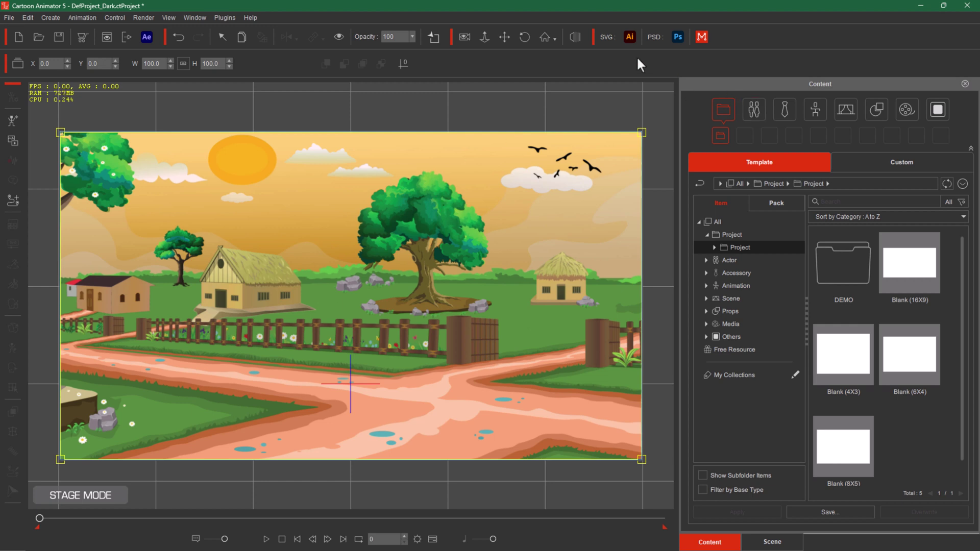
pyautogui.click(572, 37)
pyautogui.click(572, 37)
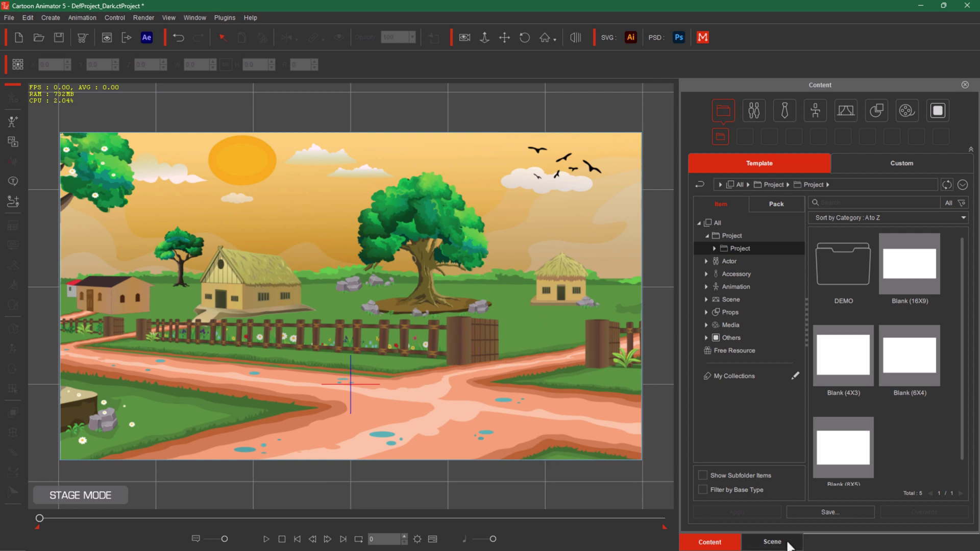
# Step: Shrink the village image layer to about W 35.6, H 16.5 and move it to about X -0.3, Y -32.1
pyautogui.click(771, 542)
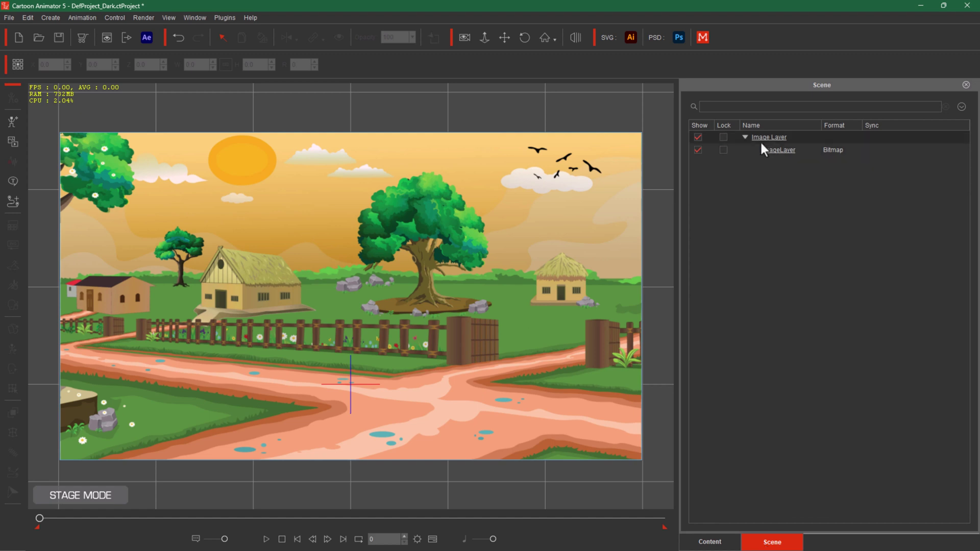
pyautogui.click(780, 150)
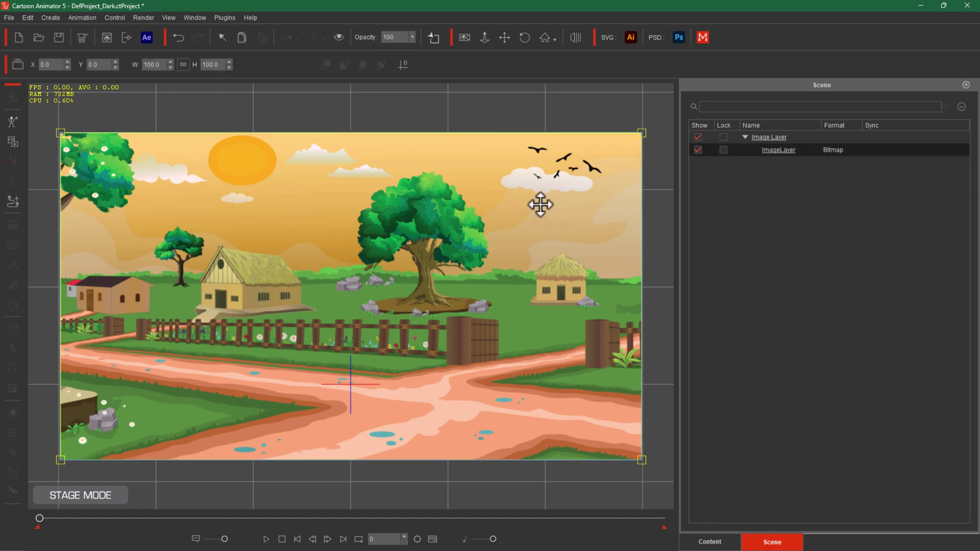
pyautogui.moveTo(641, 132); pyautogui.dragTo(470, 179)
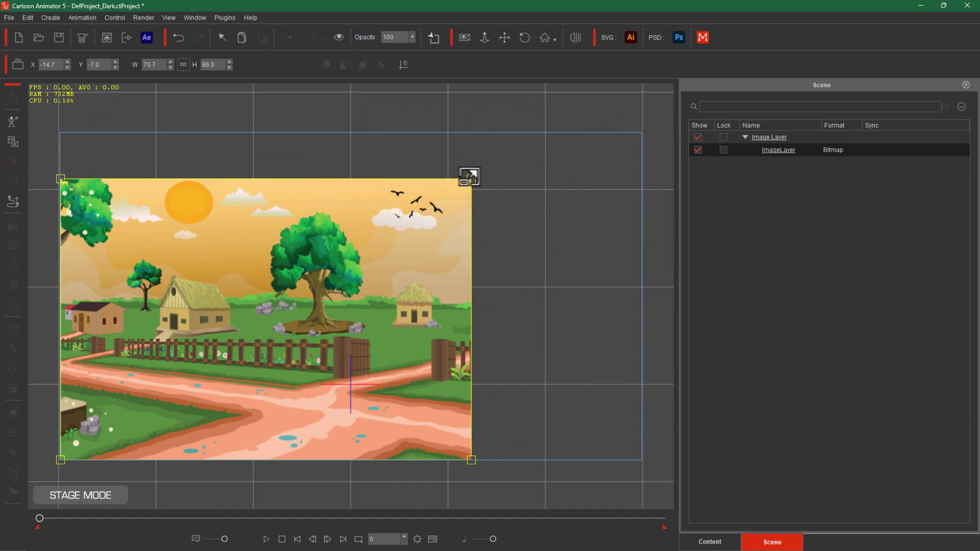
pyautogui.moveTo(471, 179); pyautogui.dragTo(265, 406)
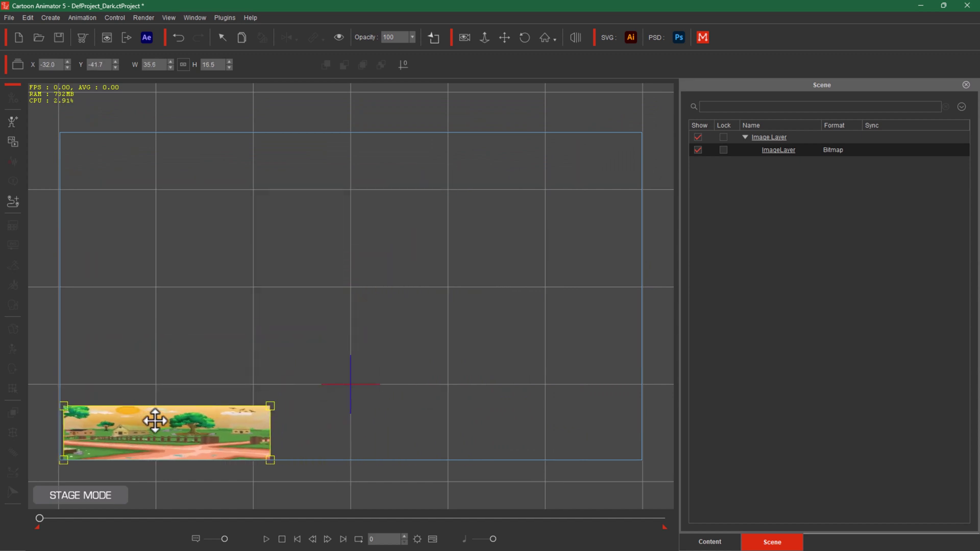
pyautogui.moveTo(151, 418); pyautogui.dragTo(331, 390)
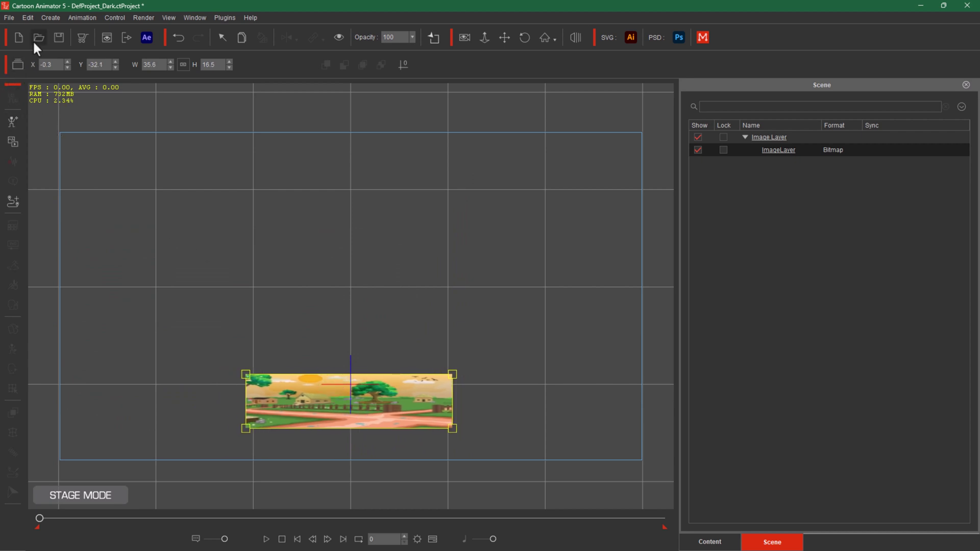
# Step: Add the Coffee Shop scene template to the stage behind the small village picture
pyautogui.click(710, 541)
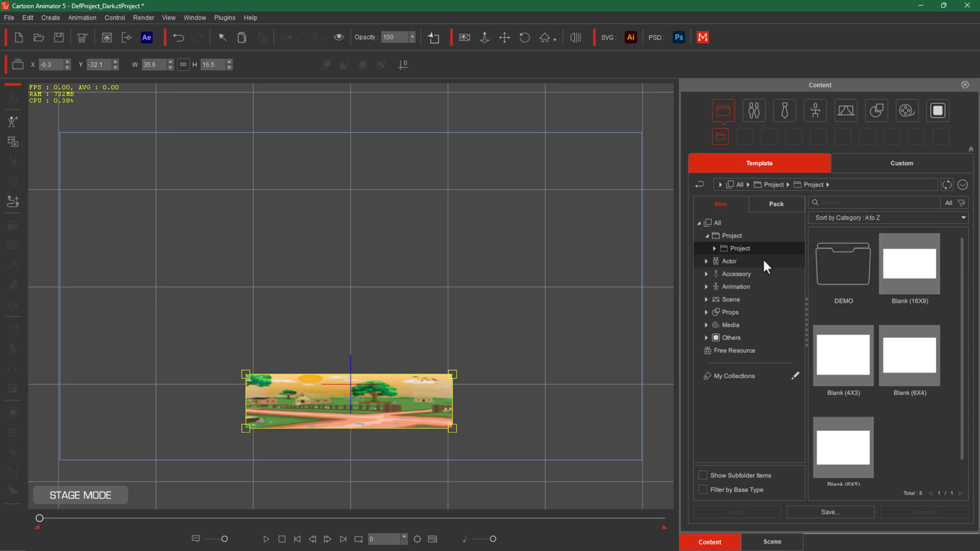
pyautogui.click(730, 299)
pyautogui.doubleClick(843, 264)
pyautogui.moveTo(909, 358); pyautogui.dragTo(402, 449)
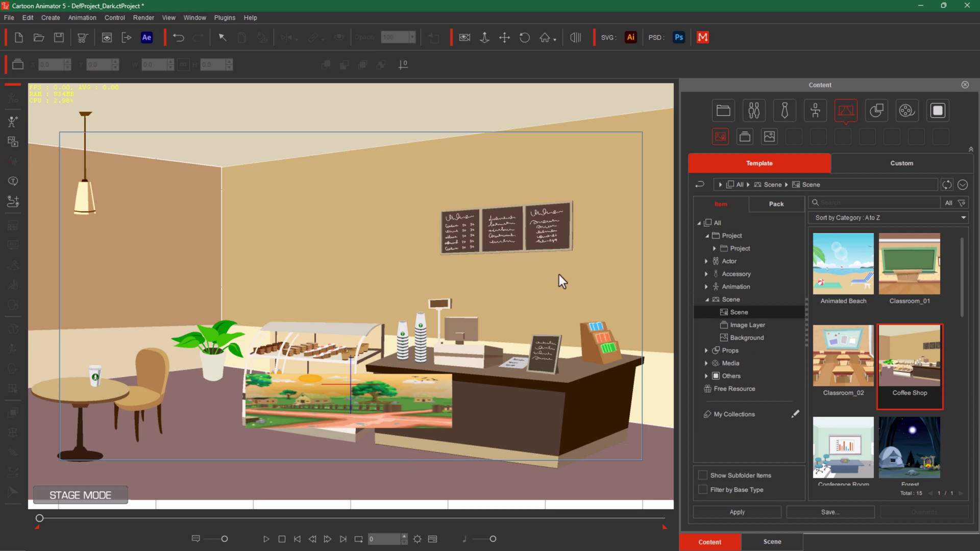
# Step: Try to select the village picture on the stage, and examine where image layers sit in the scene's object list
pyautogui.click(370, 412)
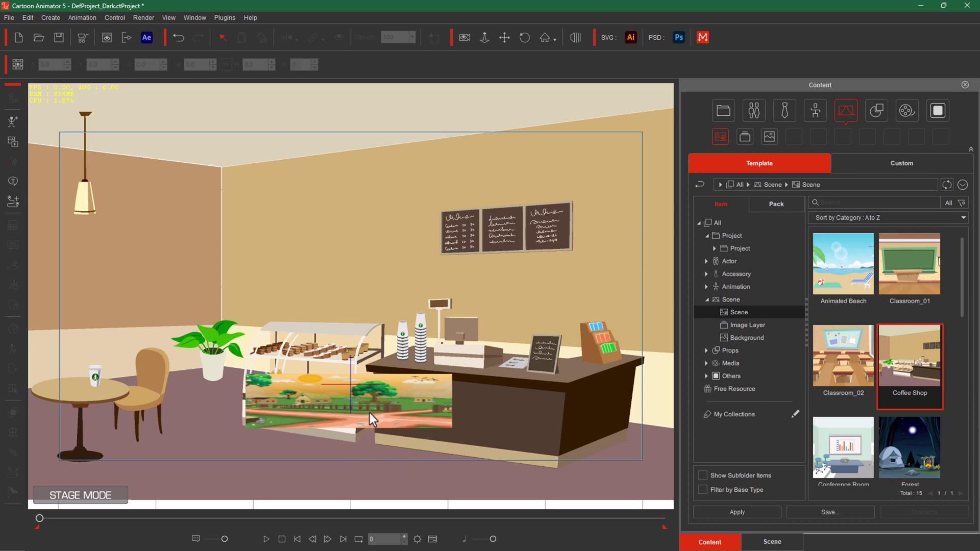
pyautogui.click(378, 404)
pyautogui.click(304, 403)
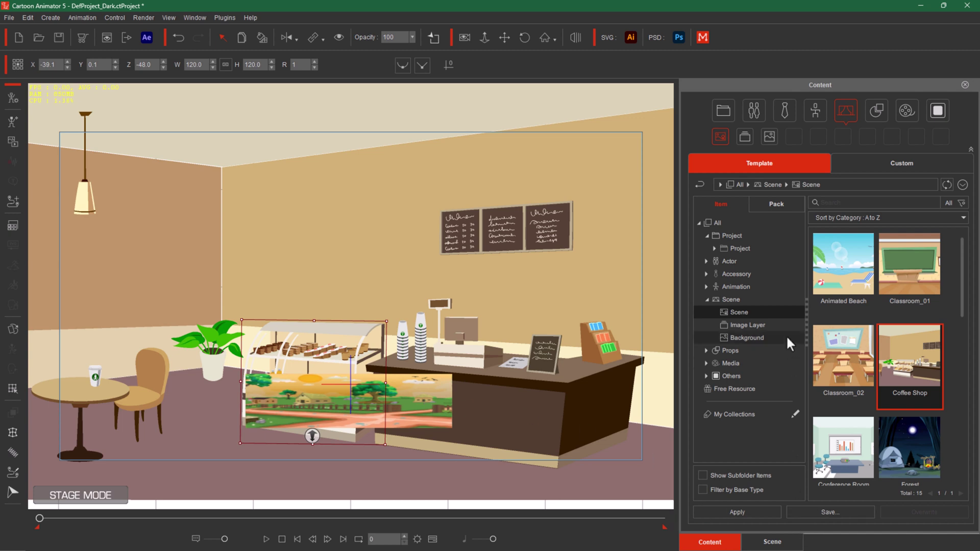
pyautogui.click(772, 542)
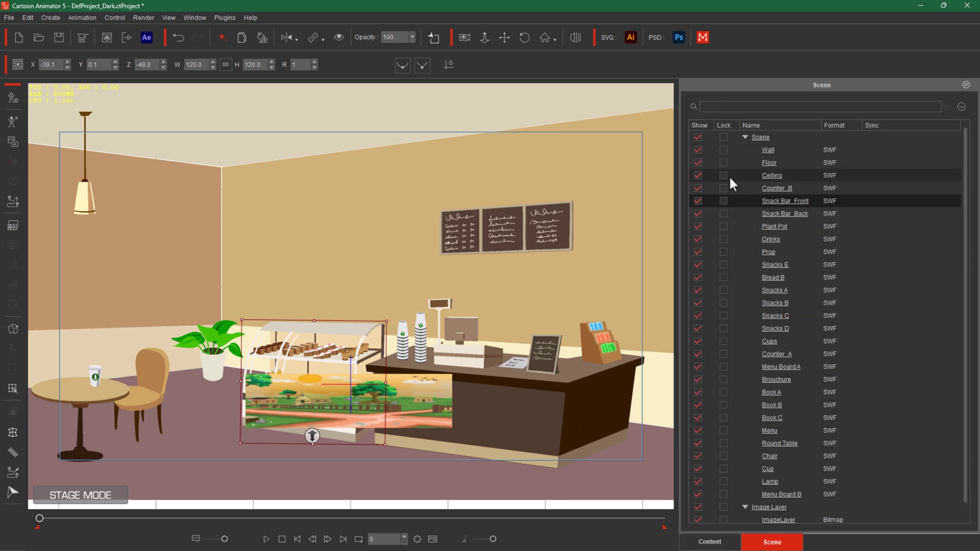
pyautogui.scroll(-1, 779, 326)
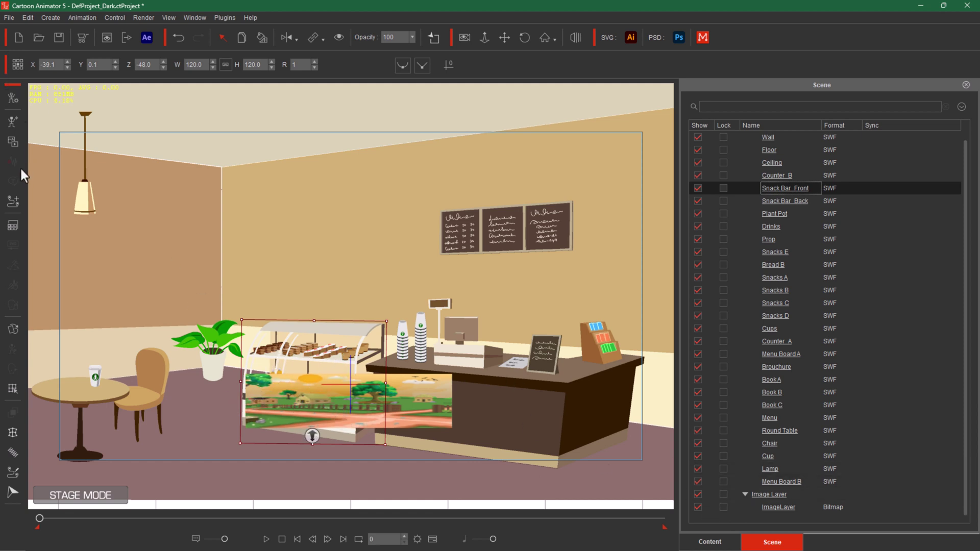
# Step: Import vecteezy_countryside-landscape-with-village-houses-at-night_25449460 - Copy.jpg as a second image layer
pyautogui.click(12, 140)
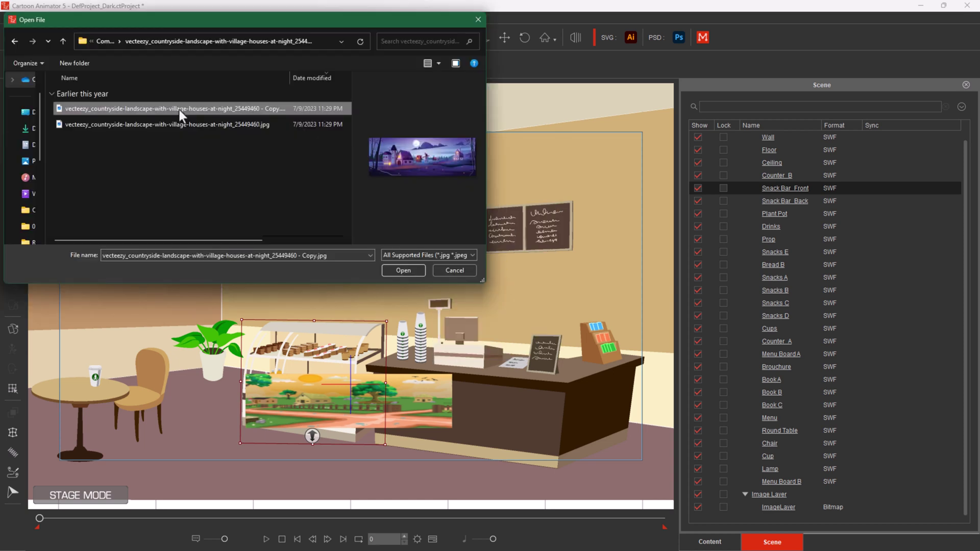
pyautogui.doubleClick(179, 109)
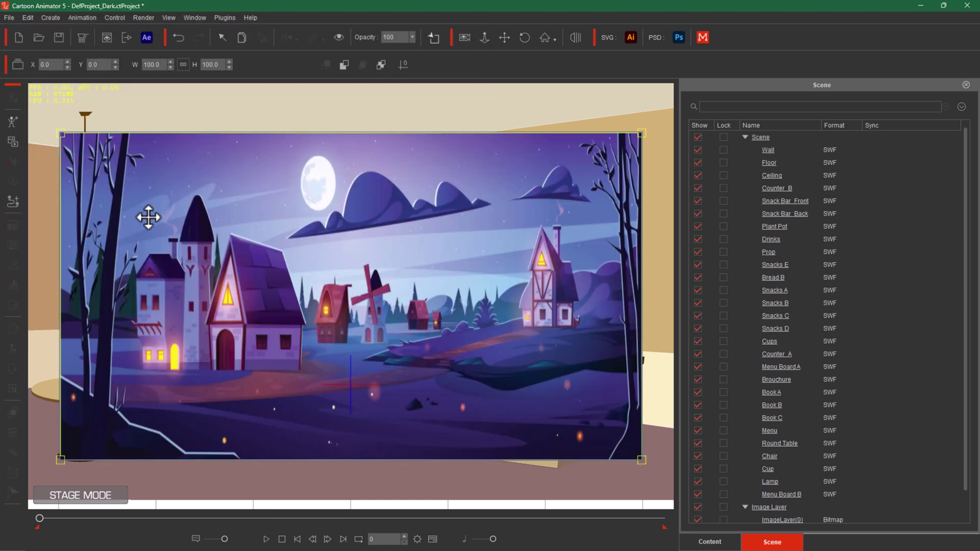
# Step: Hide both image layers to reveal the coffee shop, and show them again
pyautogui.scroll(-2, 817, 485)
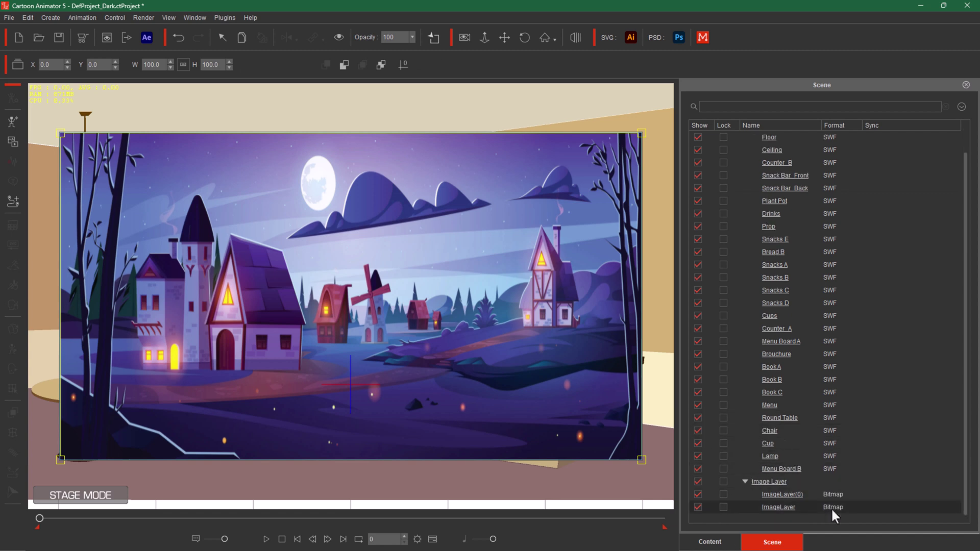
pyautogui.click(697, 507)
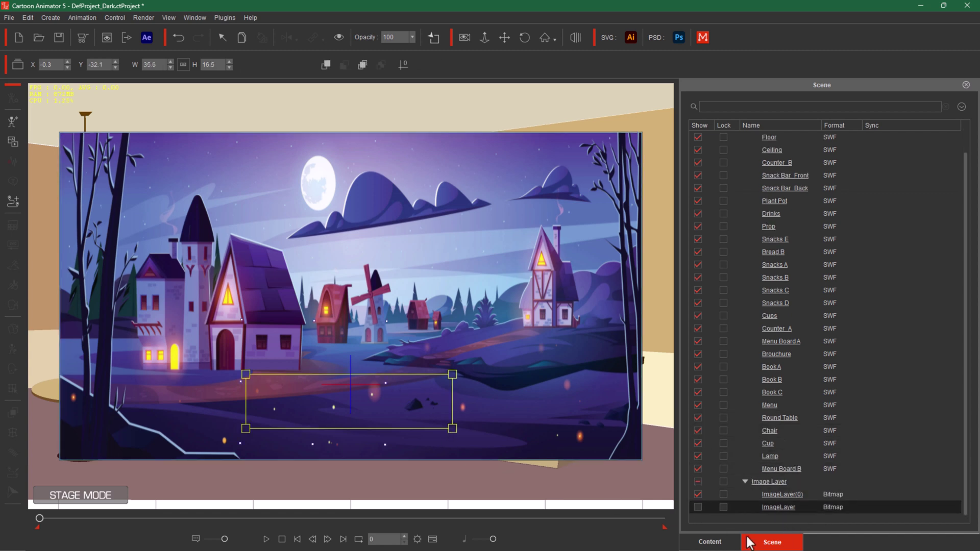
pyautogui.click(696, 495)
pyautogui.click(698, 494)
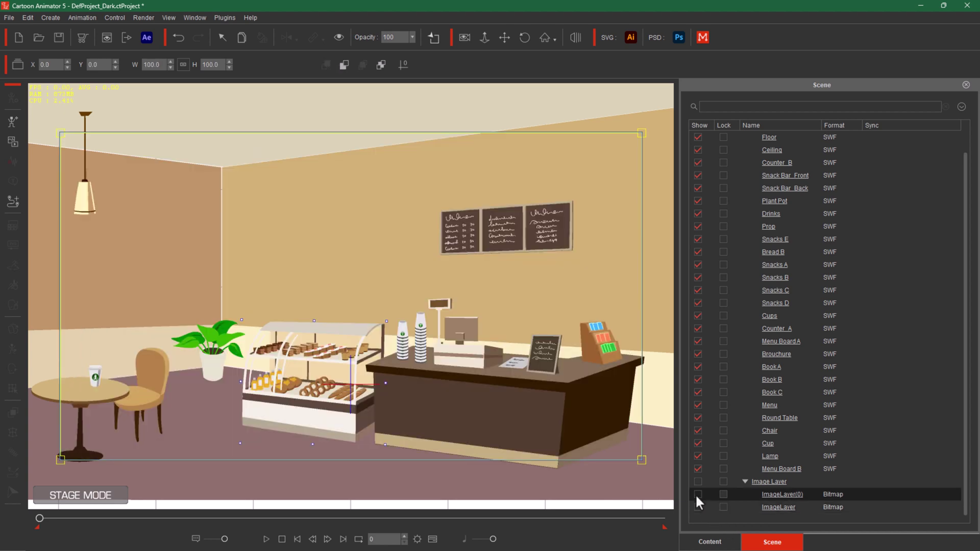
pyautogui.click(697, 494)
pyautogui.click(697, 507)
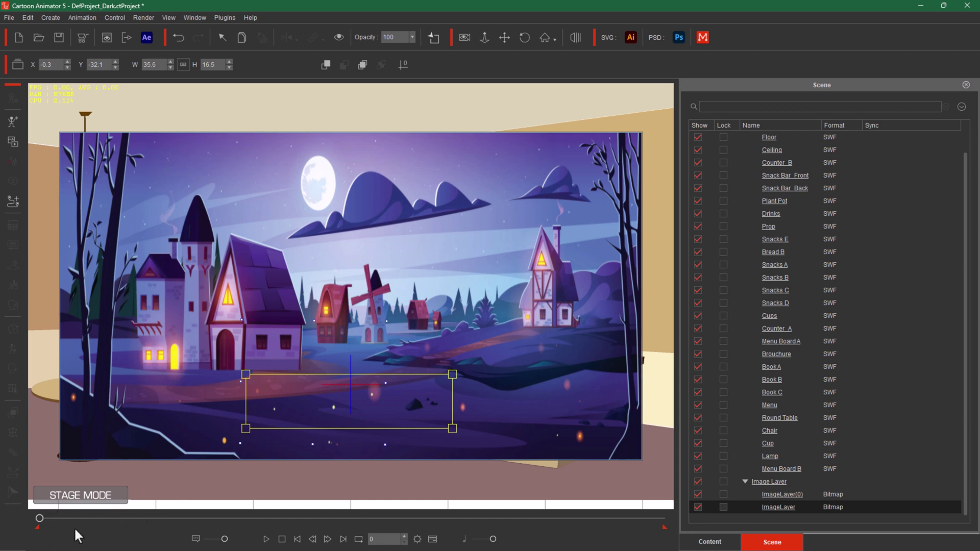
# Step: At frame 349, hide and show the night village image layer again, and return to the start of the timeline
pyautogui.moveTo(39, 518); pyautogui.dragTo(148, 518)
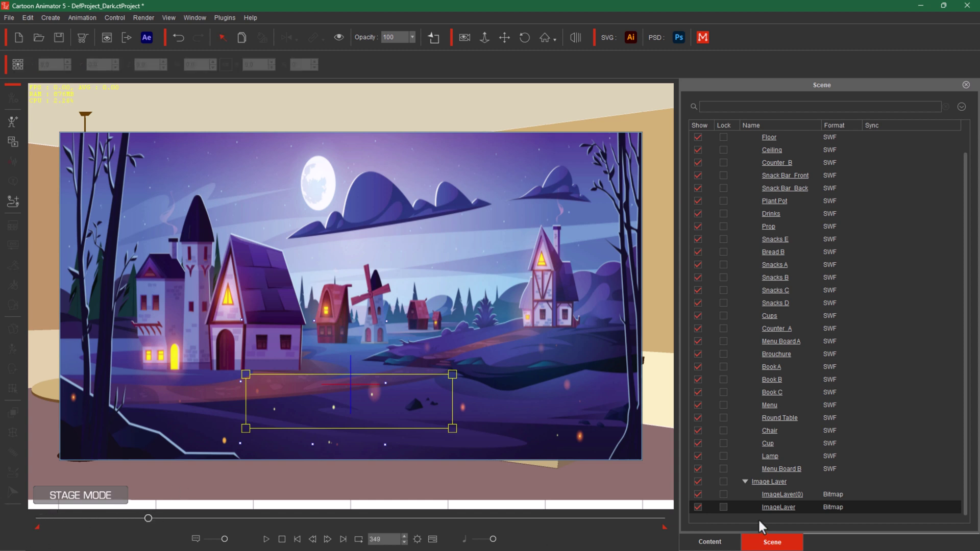
pyautogui.click(697, 494)
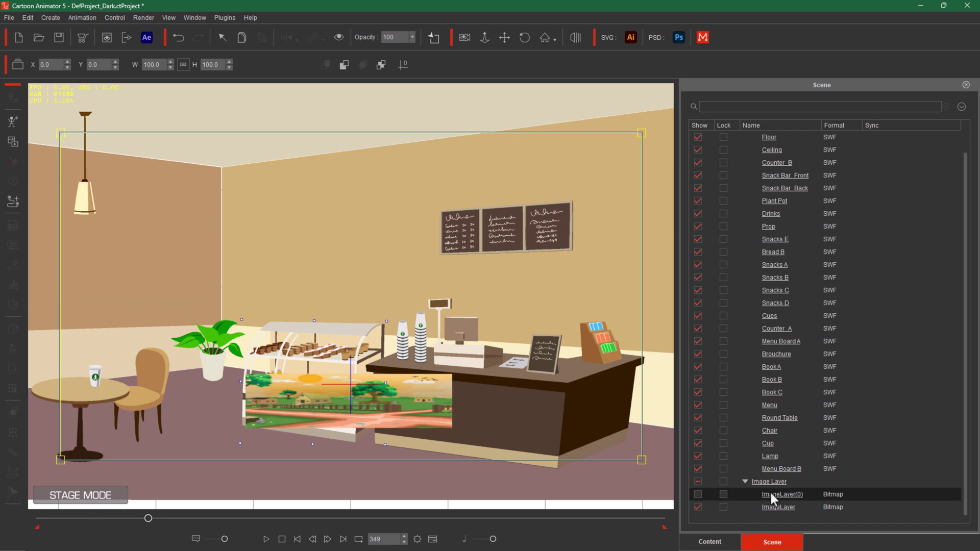
pyautogui.click(698, 494)
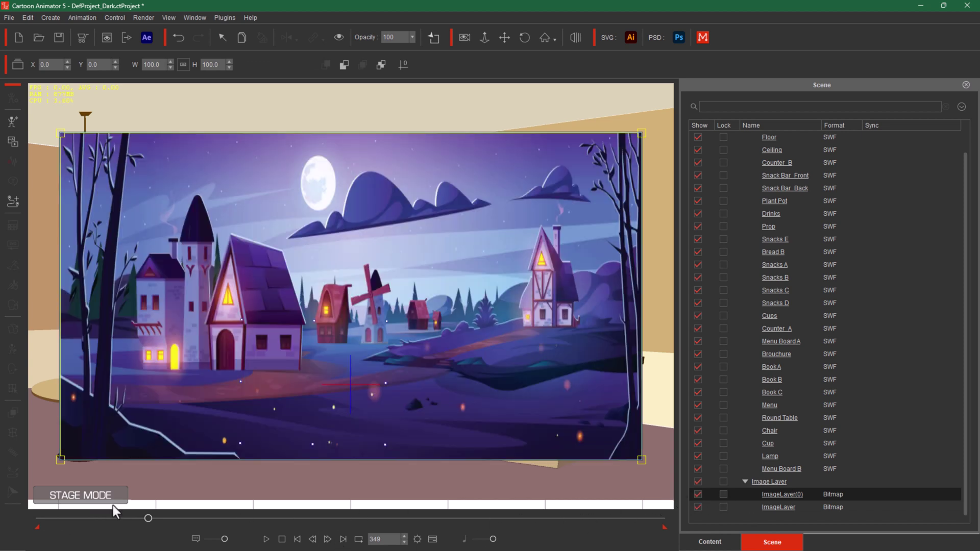
pyautogui.moveTo(148, 519); pyautogui.dragTo(21, 520)
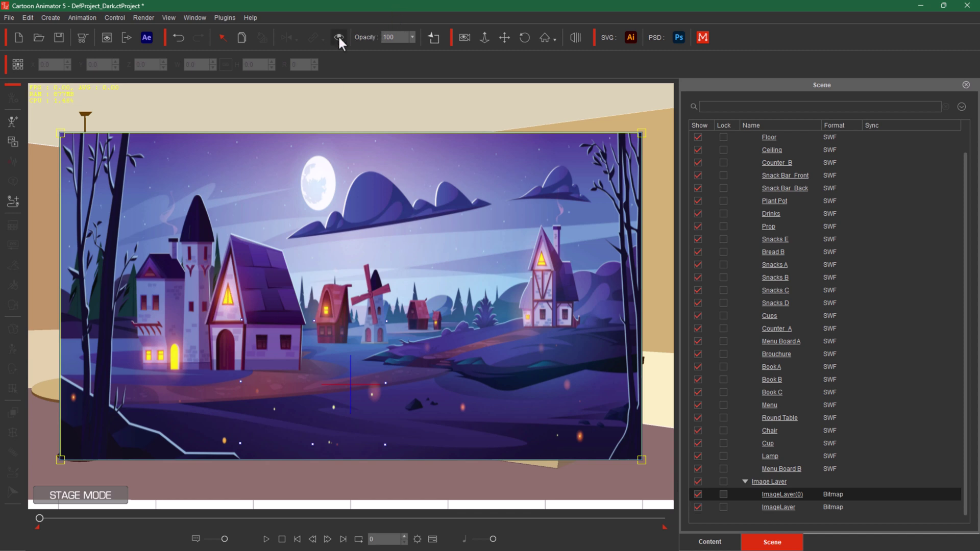
# Step: Switch to Photoshop, fill the pink rectangle with dark red, and hide the white Background layer
pyautogui.click(607, 356)
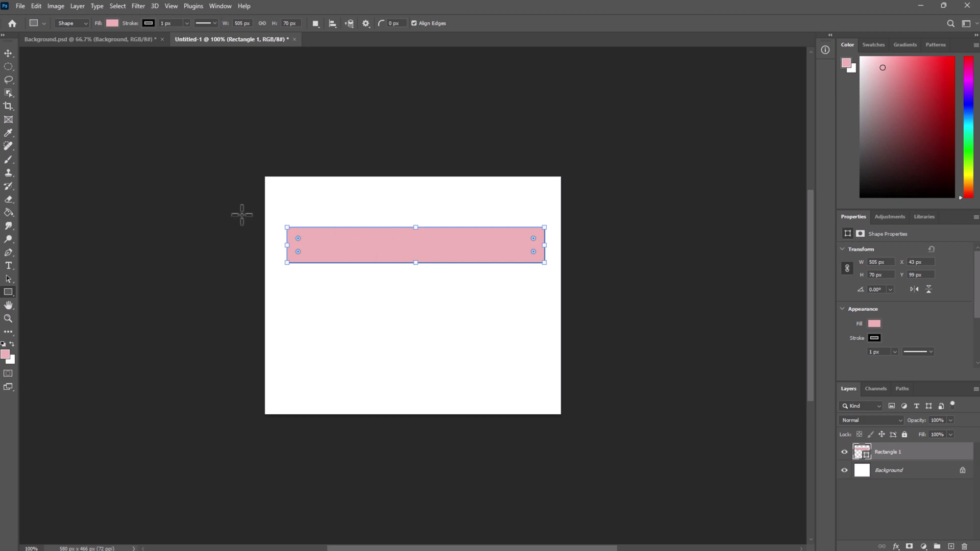
pyautogui.click(112, 25)
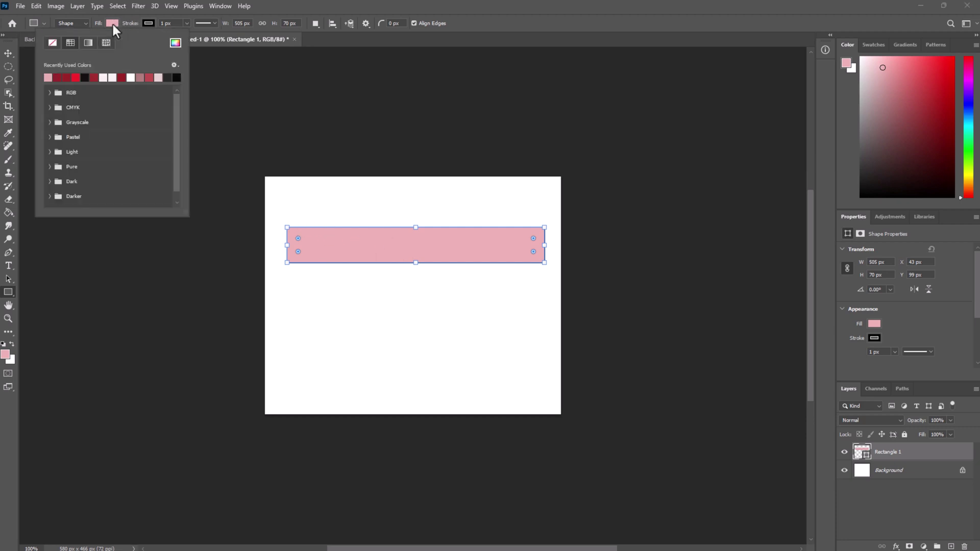
pyautogui.click(95, 78)
pyautogui.click(844, 470)
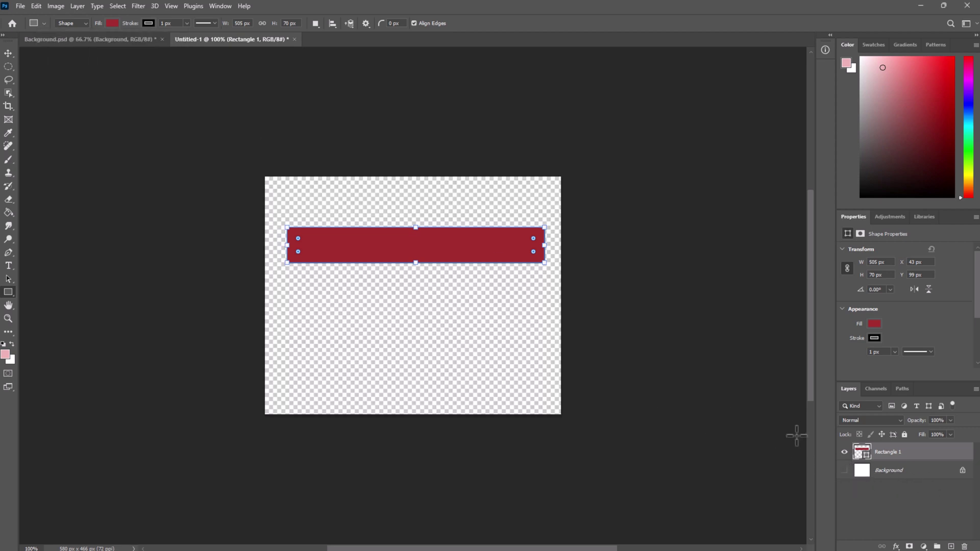
# Step: Save a copy of the image in Documents as a PNG named 111, using the large file size option
pyautogui.click(21, 6)
pyautogui.click(68, 139)
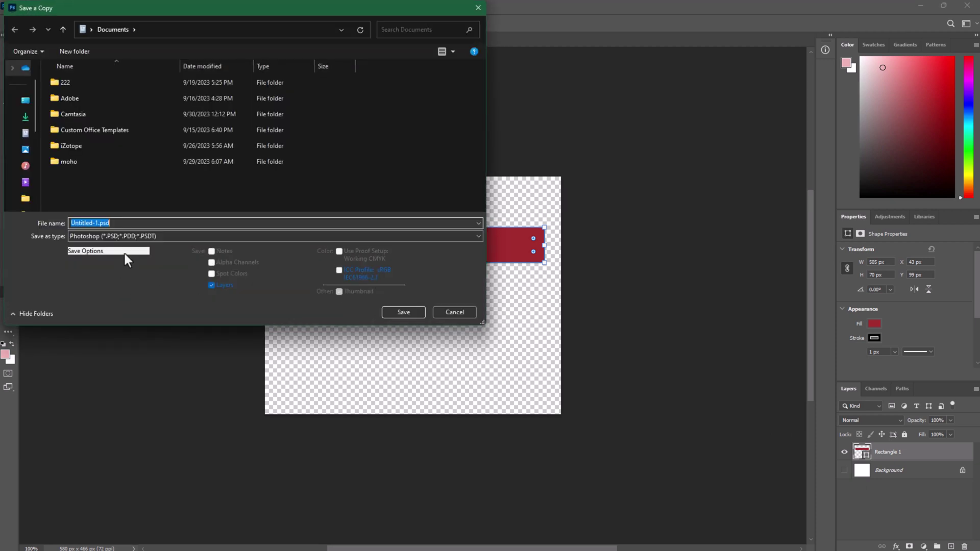
pyautogui.click(149, 233)
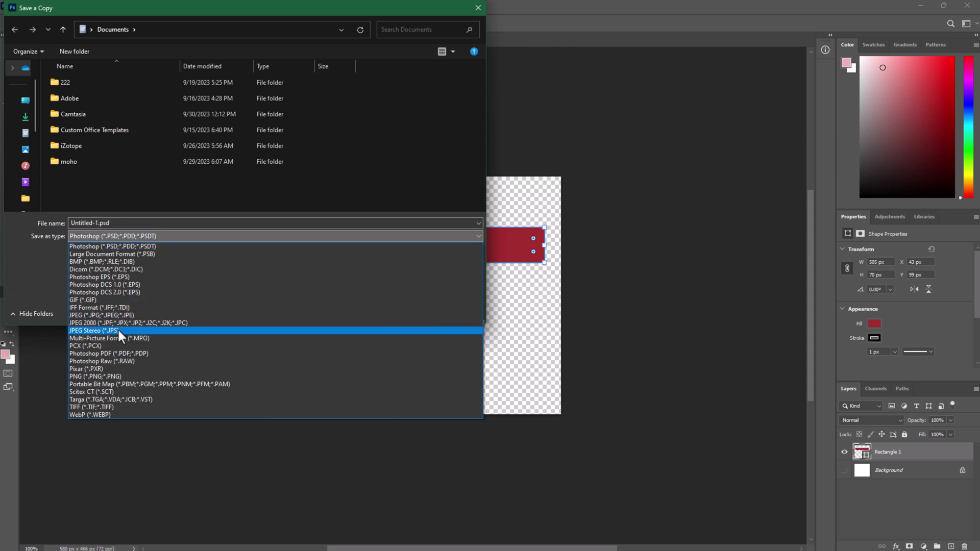
pyautogui.click(119, 376)
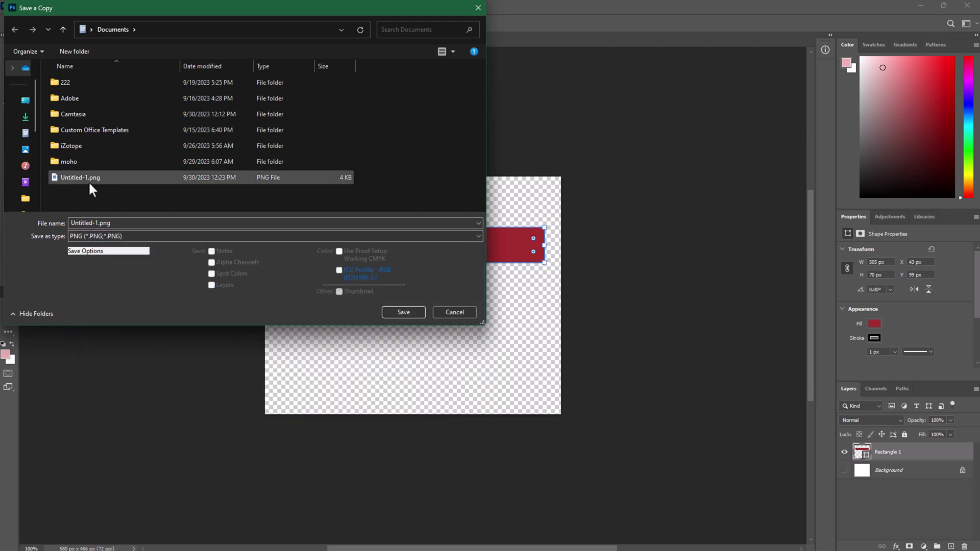
pyautogui.doubleClick(117, 222)
pyautogui.write('111')
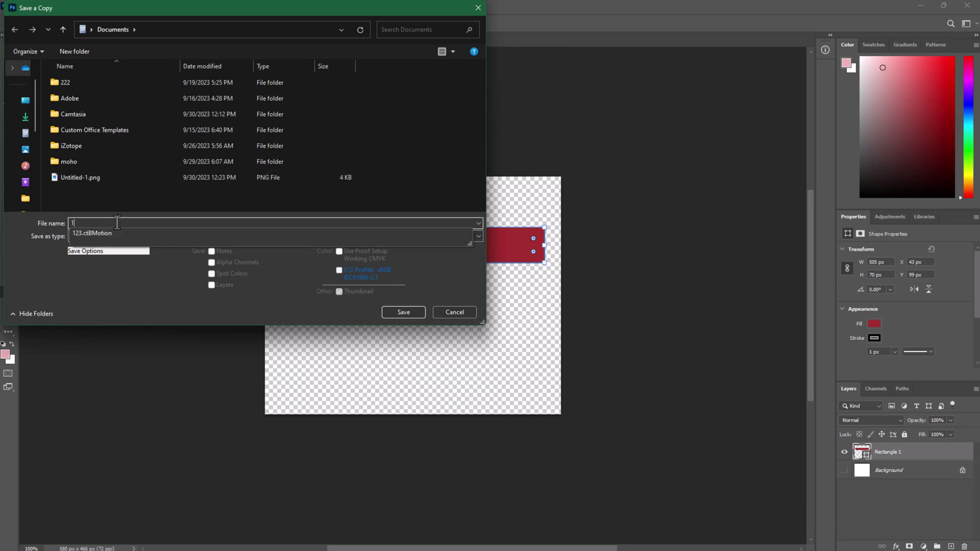
pyautogui.click(403, 312)
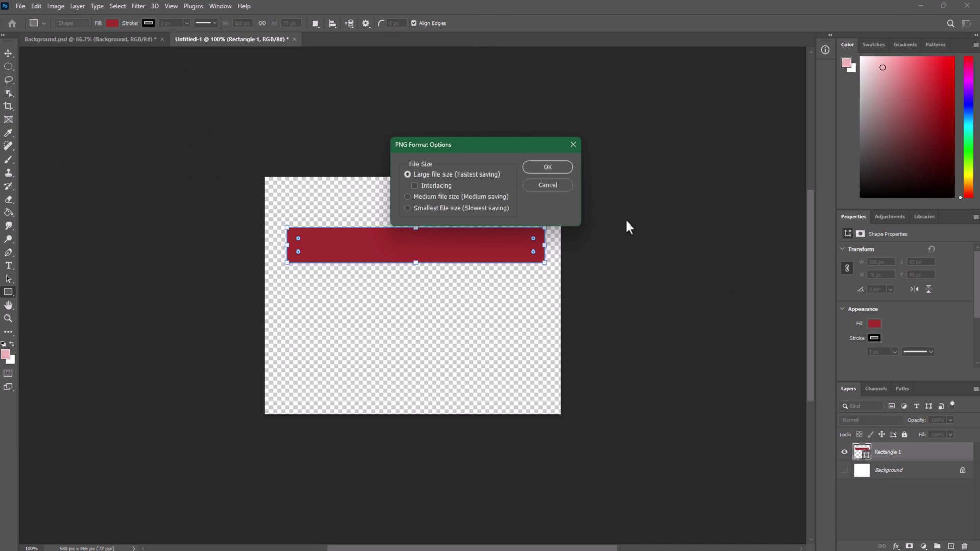
pyautogui.click(542, 168)
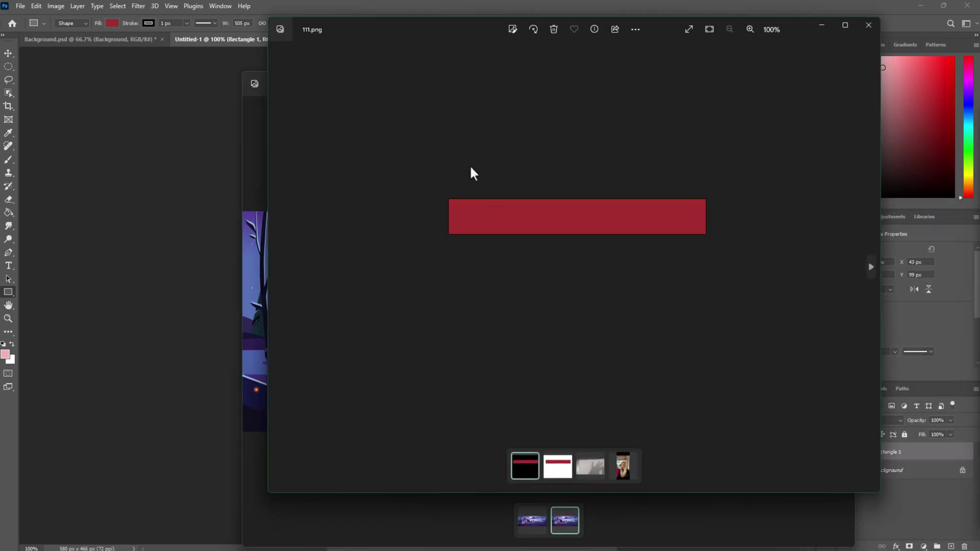
# Step: Close both image previews and switch from Photoshop back to Cartoon Animator
pyautogui.click(872, 24)
pyautogui.click(796, 80)
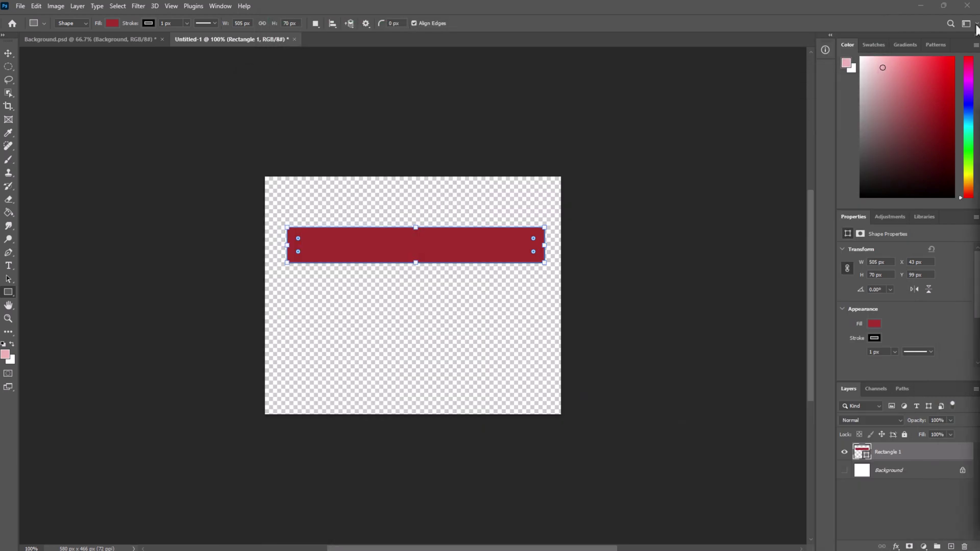
pyautogui.click(920, 6)
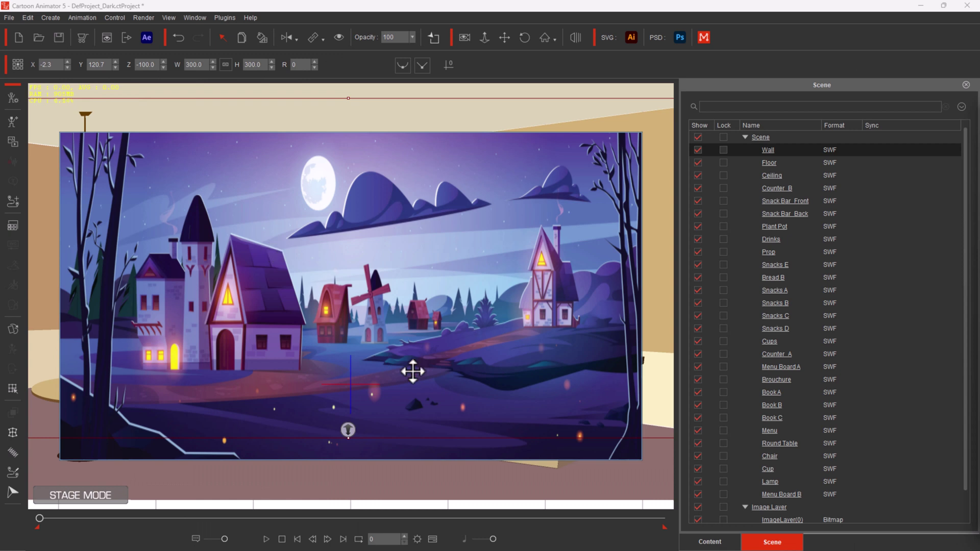
# Step: Import 111.png from the Documents folder as a new image layer over the night village
pyautogui.click(13, 145)
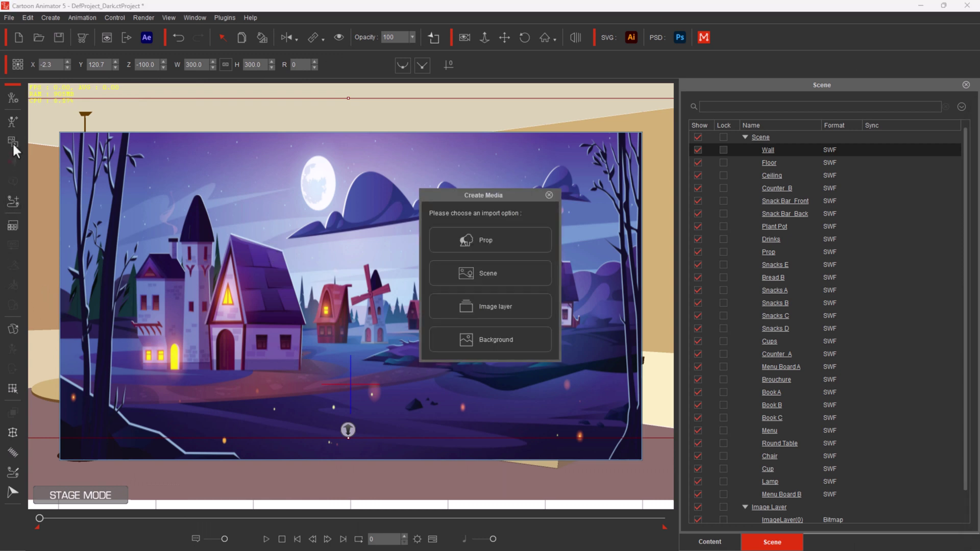
pyautogui.click(500, 313)
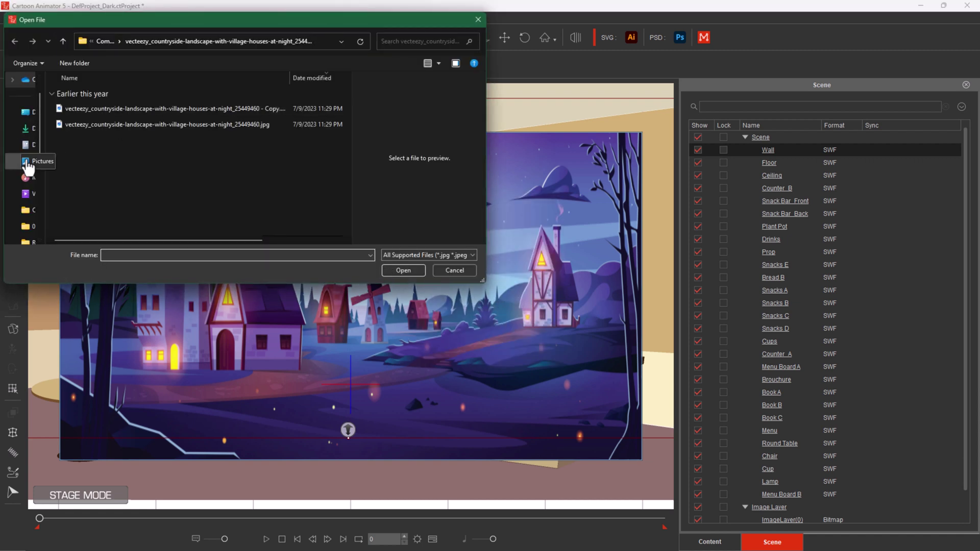
pyautogui.click(26, 144)
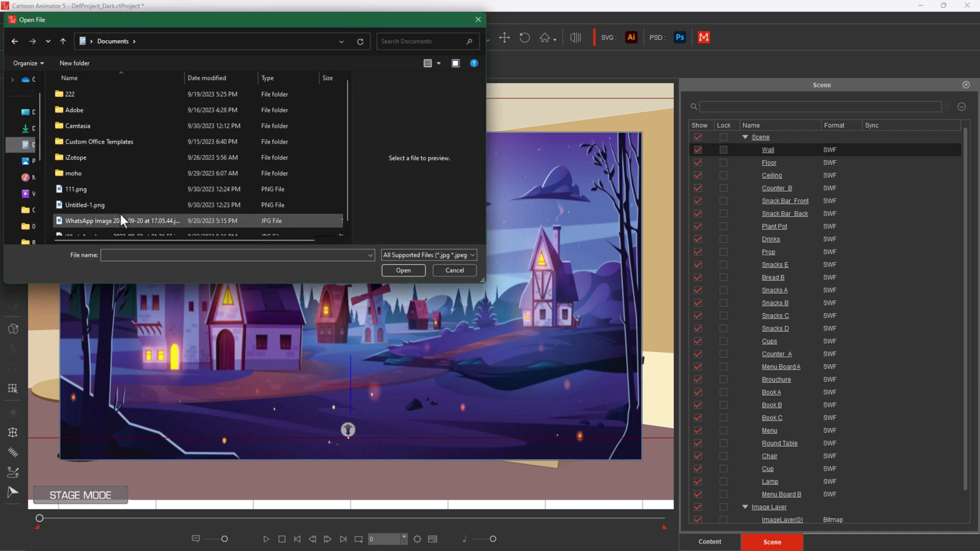
pyautogui.click(77, 190)
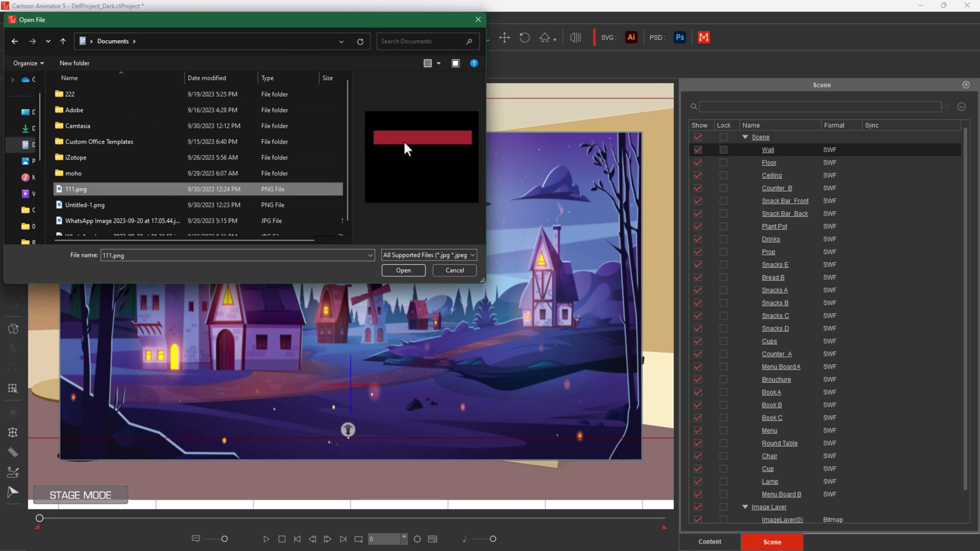
pyautogui.click(403, 271)
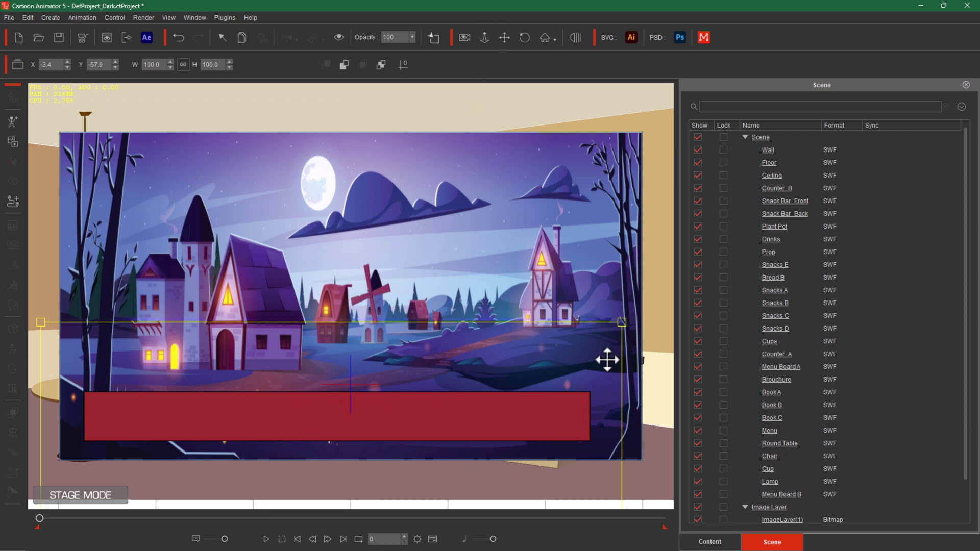
# Step: Hide ImageLayer(0) and ImageLayer, keeping only the red rectangle's image layer shown over the coffee shop
pyautogui.scroll(-1, 878, 451)
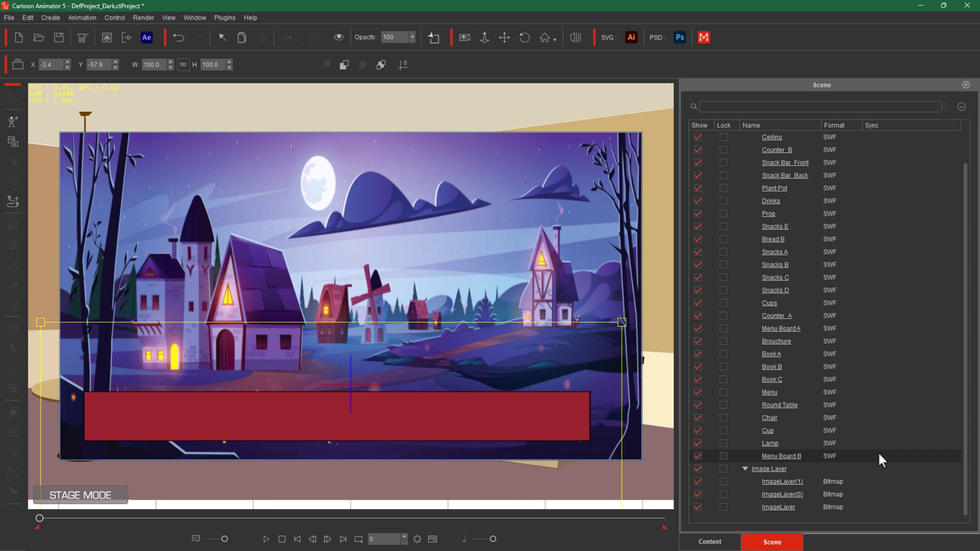
pyautogui.click(697, 494)
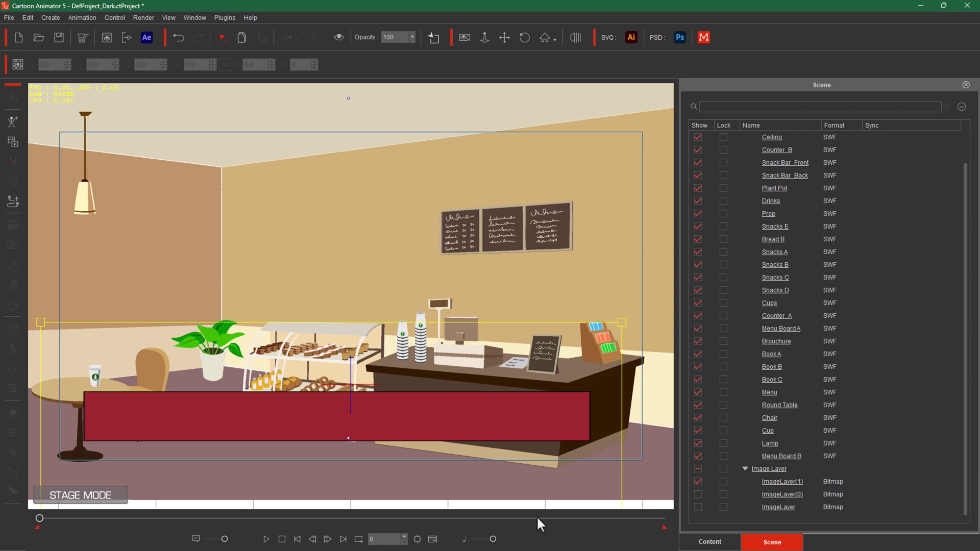
# Step: Start a new project and load the Animated Beach scene template onto the stage
pyautogui.click(16, 36)
pyautogui.click(484, 305)
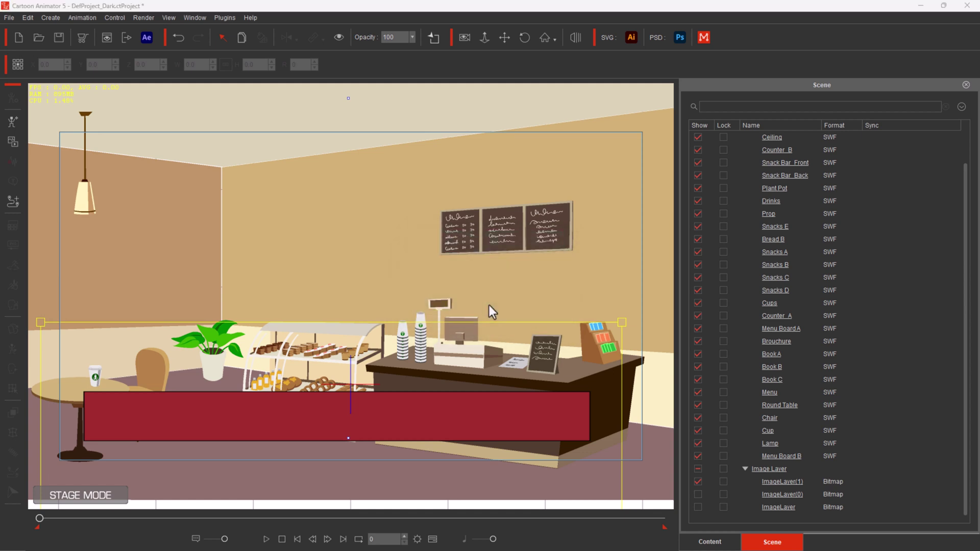
pyautogui.click(727, 542)
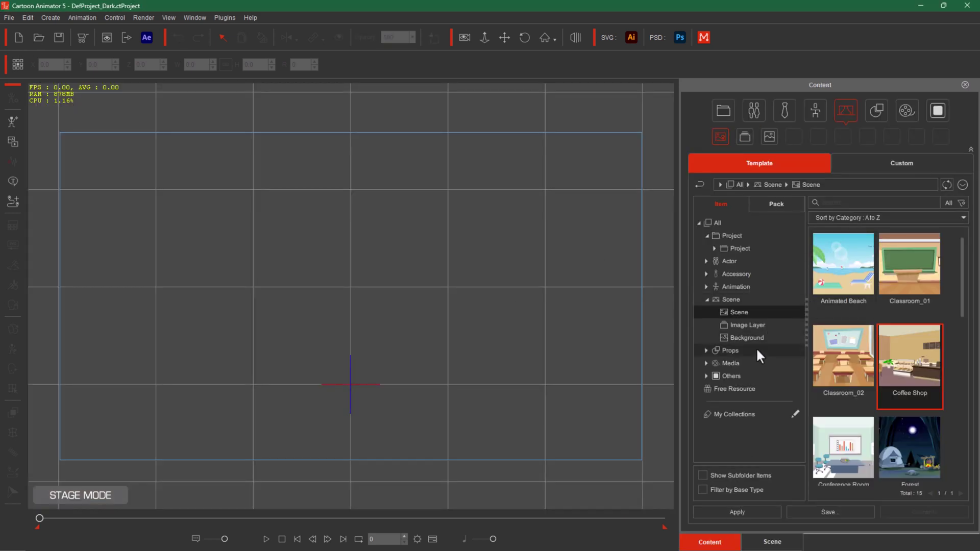
pyautogui.doubleClick(853, 276)
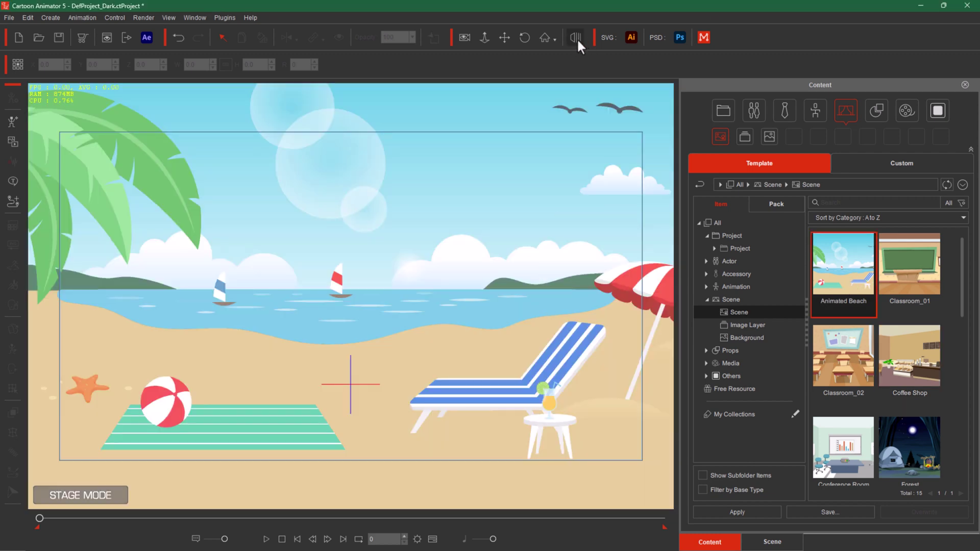
# Step: Switch to the 3D view and orbit the beach scene to examine how its elements are spaced in depth
pyautogui.click(575, 37)
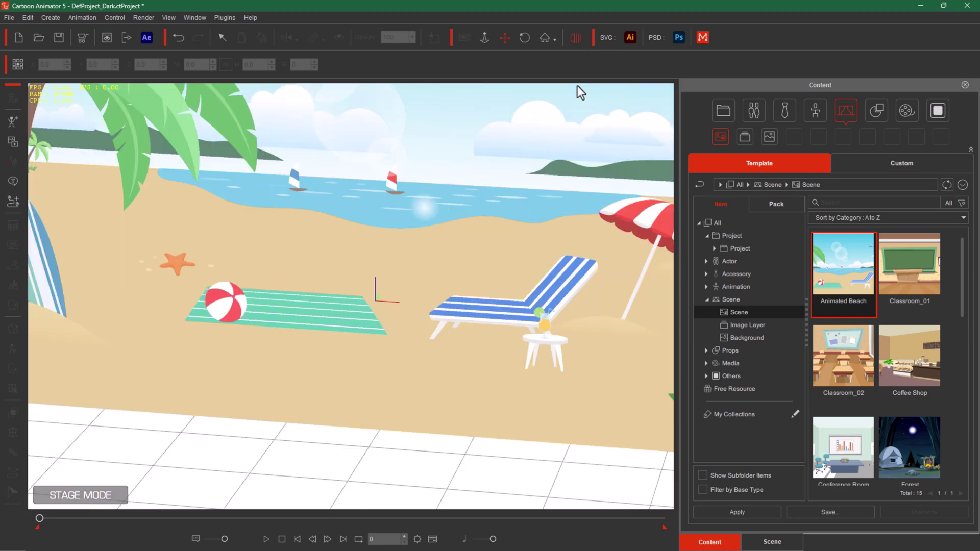
pyautogui.moveTo(603, 408); pyautogui.dragTo(570, 62)
pyautogui.click(555, 39)
pyautogui.click(568, 85)
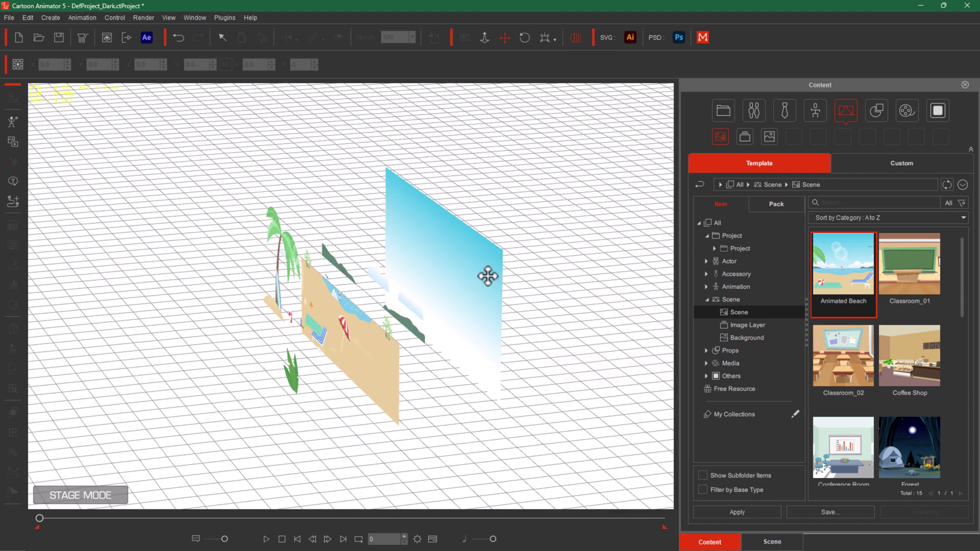
# Step: Select the sky plane in the 3D view and show it in the scene's object list
pyautogui.click(485, 259)
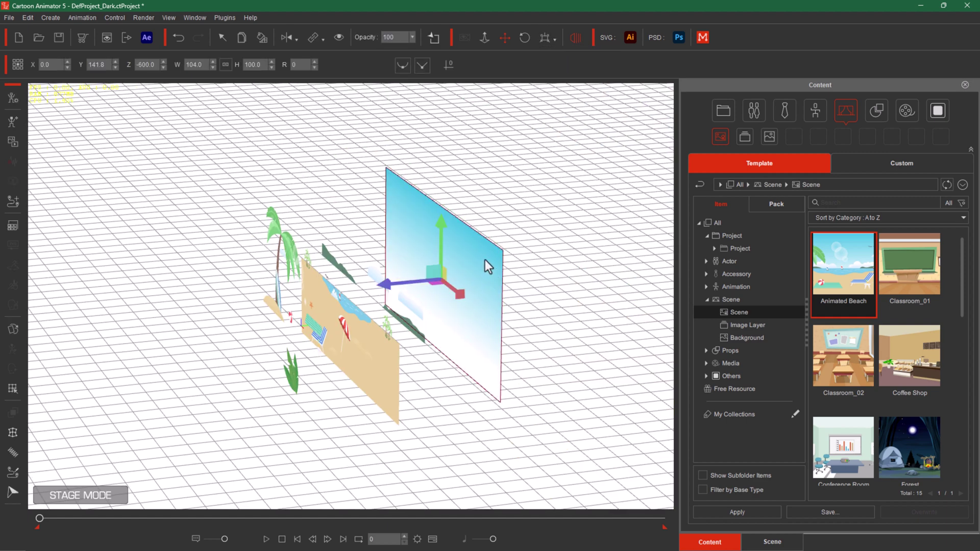
pyautogui.click(773, 544)
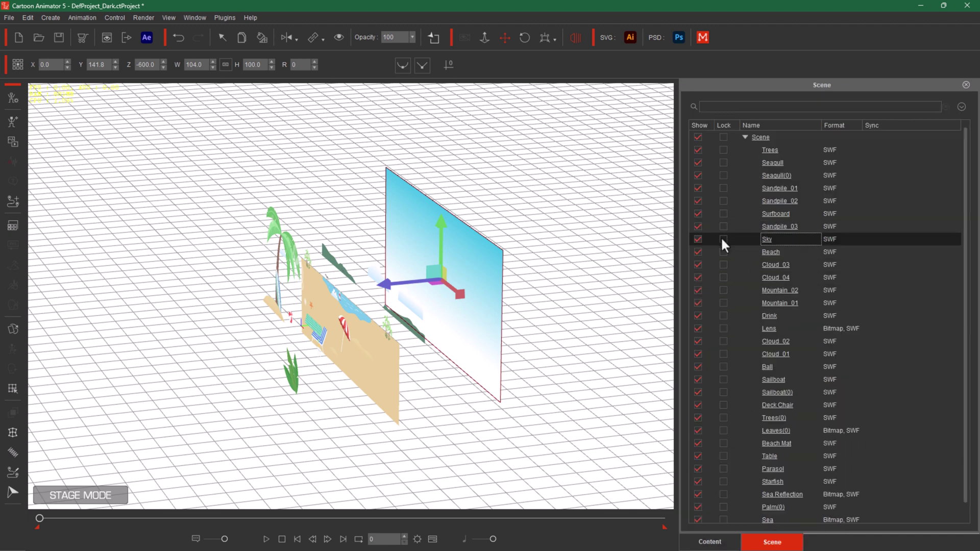